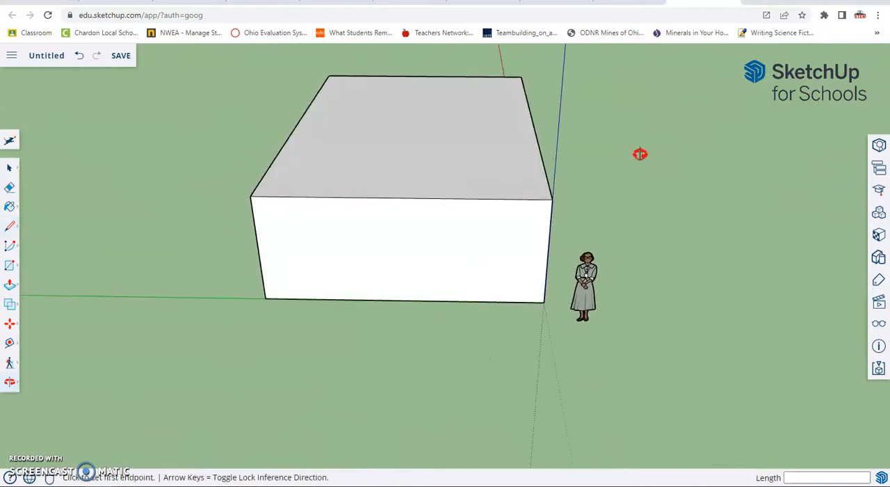
# Push the box's long side face inward by about 2' 7" with Push/Pull.
pyautogui.moveTo(538, 149)
pyautogui.mouseDown(button='middle')
pyautogui.moveTo(596, 193)
pyautogui.moveTo(616, 140)
pyautogui.mouseUp(button='middle')
pyautogui.moveTo(624, 182)
pyautogui.mouseDown(button='middle')
pyautogui.moveTo(658, 161)
pyautogui.moveTo(573, 125)
pyautogui.mouseUp(button='middle')
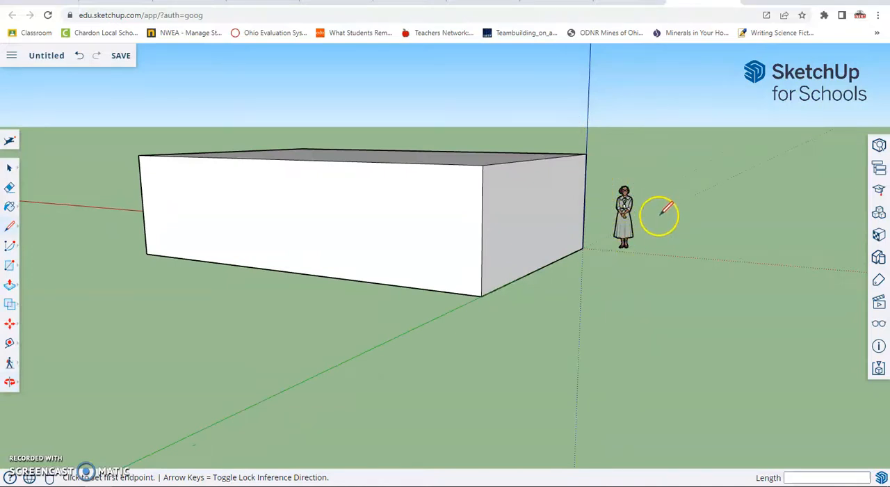
pyautogui.moveTo(644, 162)
pyautogui.mouseDown(button='middle')
pyautogui.moveTo(662, 167)
pyautogui.moveTo(575, 259)
pyautogui.moveTo(532, 231)
pyautogui.moveTo(545, 221)
pyautogui.mouseUp(button='middle')
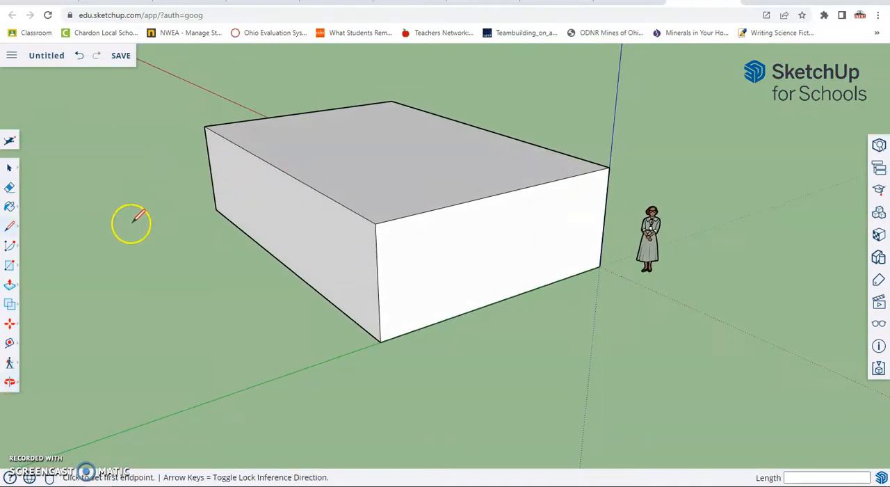
pyautogui.click(14, 285)
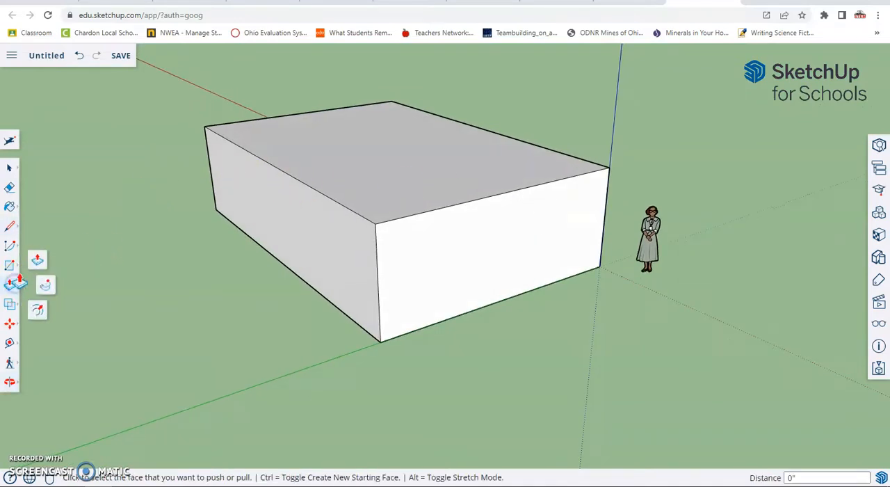
pyautogui.click(29, 262)
pyautogui.click(263, 216)
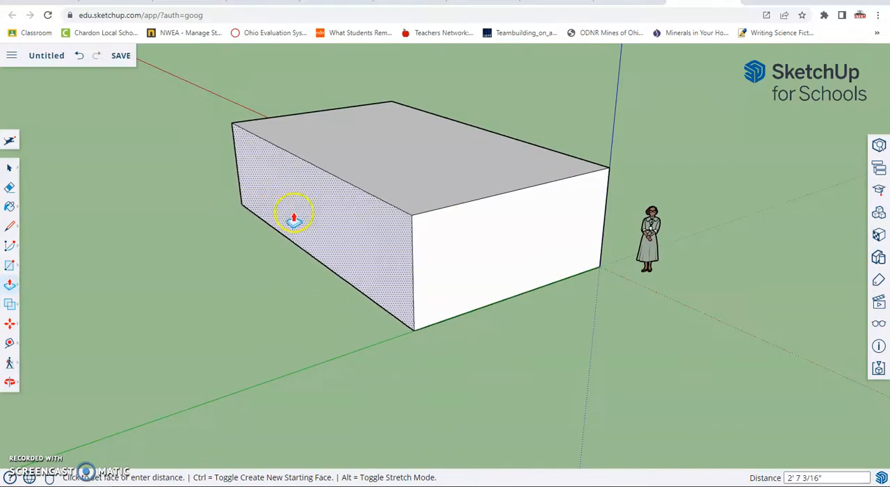
pyautogui.click(292, 218)
# Push/Pull a face of the box by about 1/8".
pyautogui.moveTo(726, 153); pyautogui.dragTo(75, 180, button='middle')
pyautogui.moveTo(619, 220); pyautogui.dragTo(324, 212, button='middle')
pyautogui.click(672, 376)
pyautogui.click(677, 379)
# Draw a triangular gable on the end wall with two lines about 10' 4" long, from its upper corners to an apex above the edge's midpoint.
pyautogui.moveTo(348, 298); pyautogui.dragTo(815, 318, button='middle')
pyautogui.moveTo(461, 308); pyautogui.dragTo(611, 291, button='middle')
pyautogui.moveTo(533, 308); pyautogui.dragTo(316, 287, button='middle')
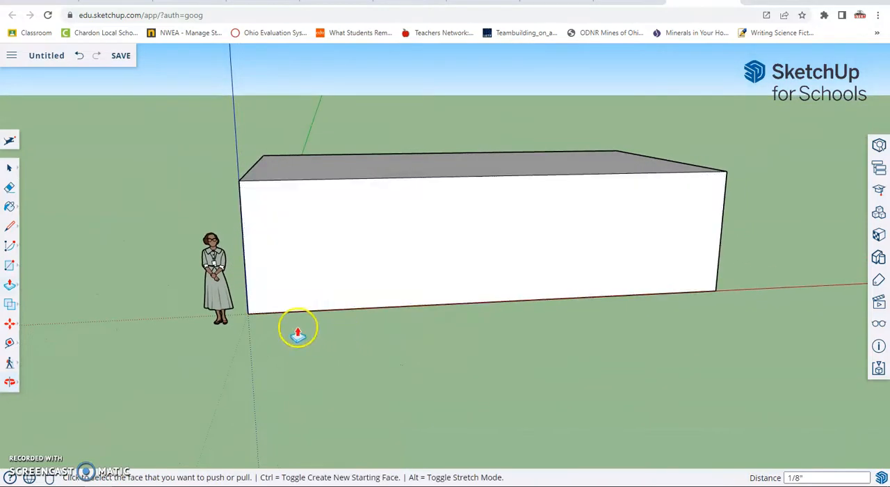
pyautogui.moveTo(294, 332); pyautogui.dragTo(673, 324, button='middle')
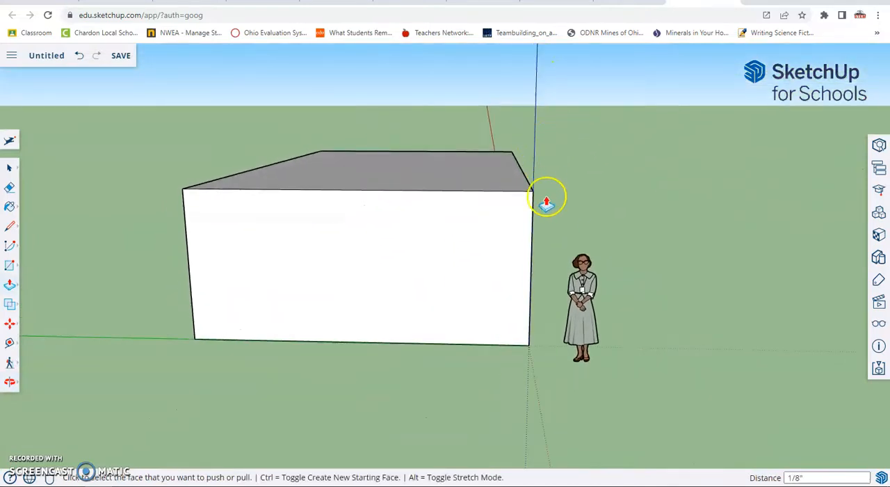
pyautogui.moveTo(567, 174); pyautogui.dragTo(580, 154, button='middle')
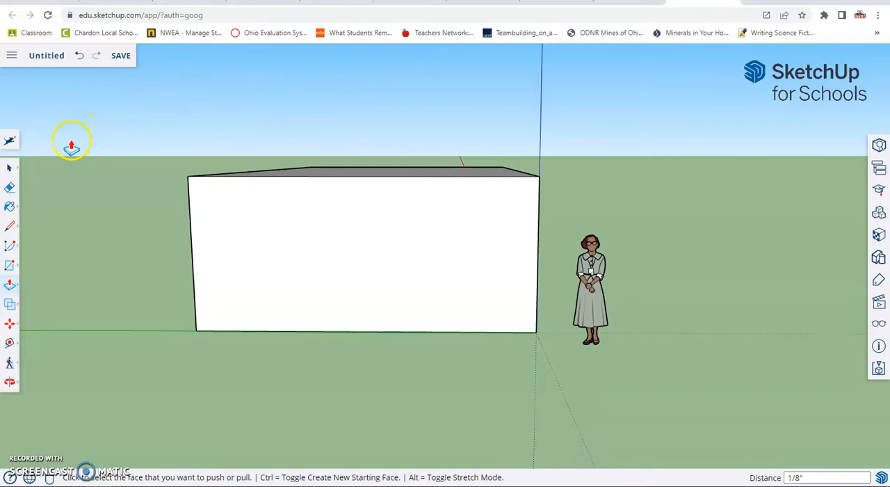
pyautogui.click(11, 228)
pyautogui.click(38, 214)
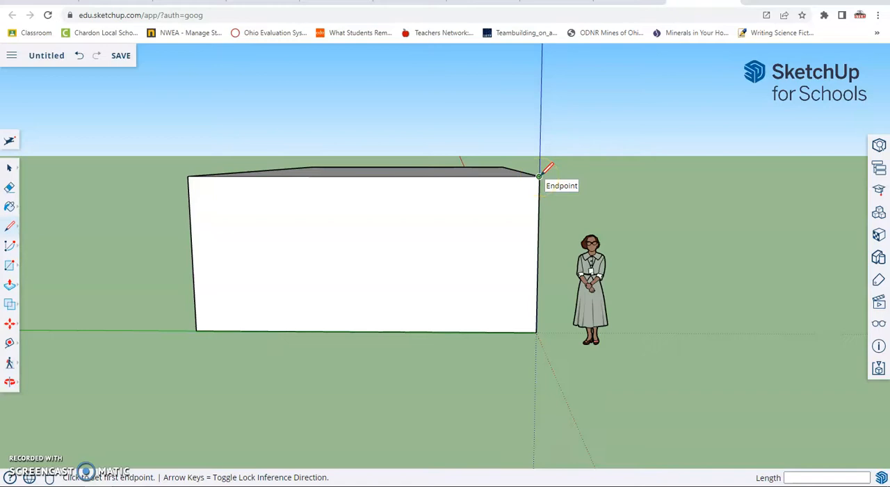
pyautogui.moveTo(540, 175); pyautogui.dragTo(596, 299)
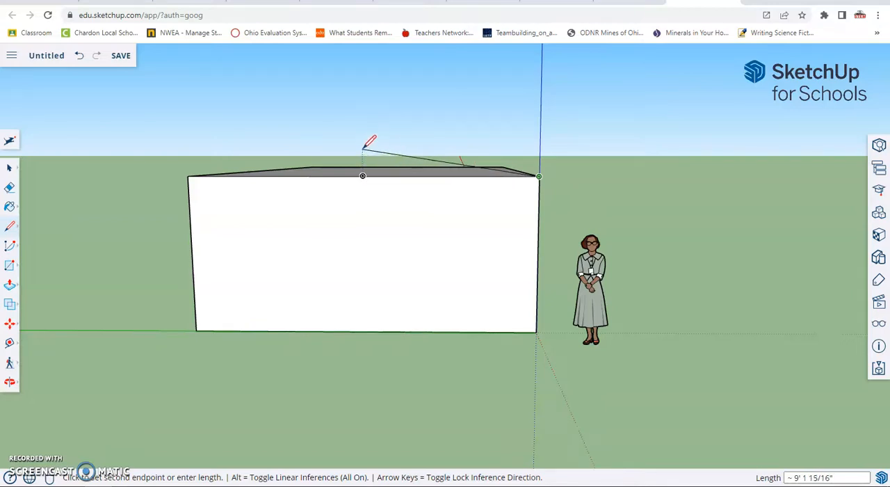
pyautogui.click(380, 97)
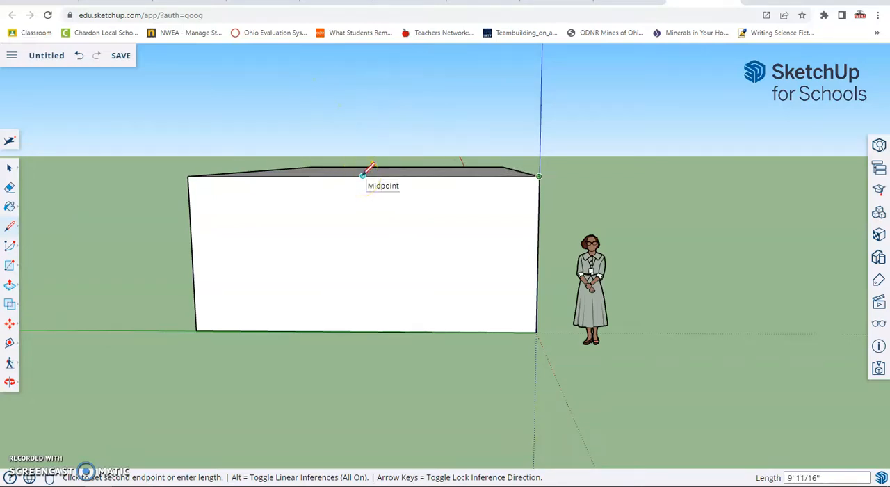
pyautogui.moveTo(363, 174); pyautogui.dragTo(361, 78)
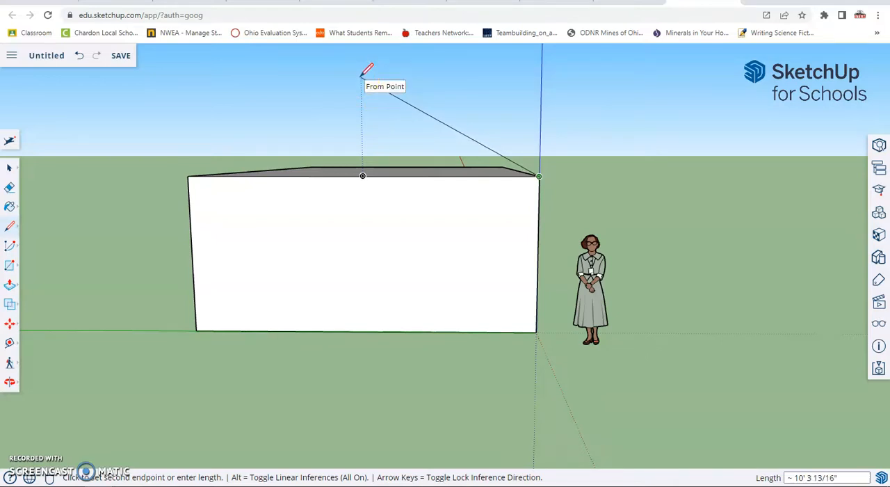
pyautogui.moveTo(361, 76)
pyautogui.mouseDown()
pyautogui.moveTo(356, 89)
pyautogui.moveTo(271, 87)
pyautogui.moveTo(300, 139)
pyautogui.mouseUp()
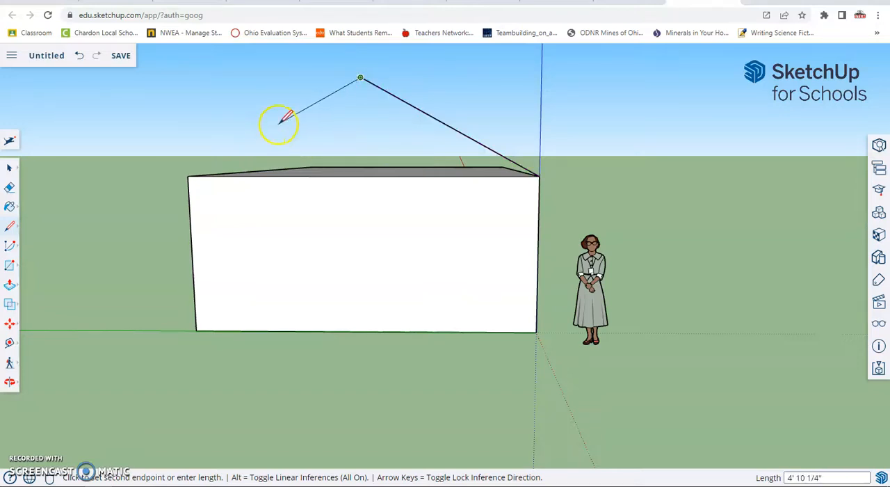
pyautogui.click(187, 175)
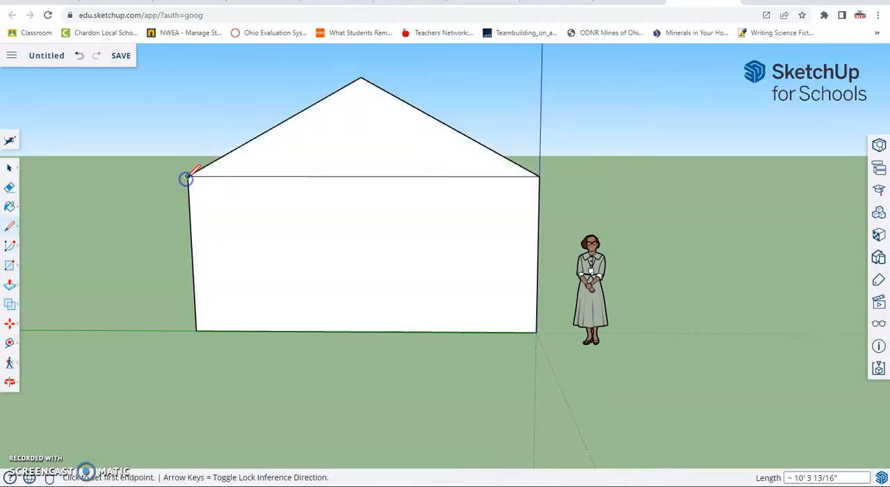
# Extrude the triangular gable face 31' 2 1/2" with Push/Pull, ending at the box's far upper corner, to form the roof.
pyautogui.moveTo(704, 164)
pyautogui.mouseDown(button='middle')
pyautogui.moveTo(654, 193)
pyautogui.moveTo(395, 240)
pyautogui.moveTo(279, 250)
pyautogui.moveTo(282, 242)
pyautogui.mouseUp(button='middle')
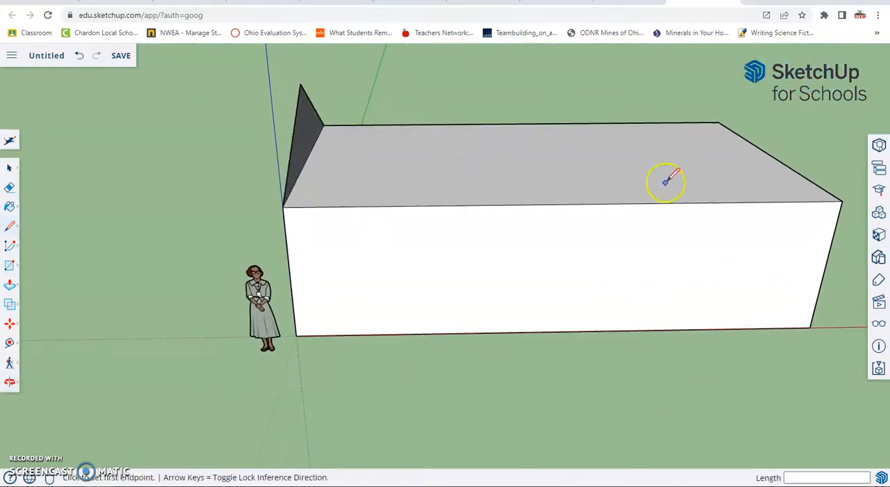
pyautogui.moveTo(721, 119)
pyautogui.mouseDown(button='middle')
pyautogui.moveTo(674, 131)
pyautogui.moveTo(581, 132)
pyautogui.moveTo(515, 105)
pyautogui.mouseUp(button='middle')
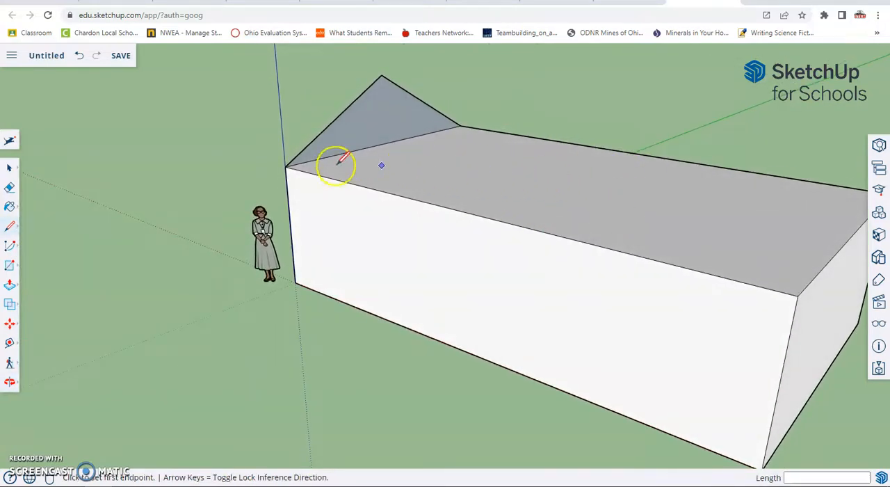
pyautogui.click(10, 287)
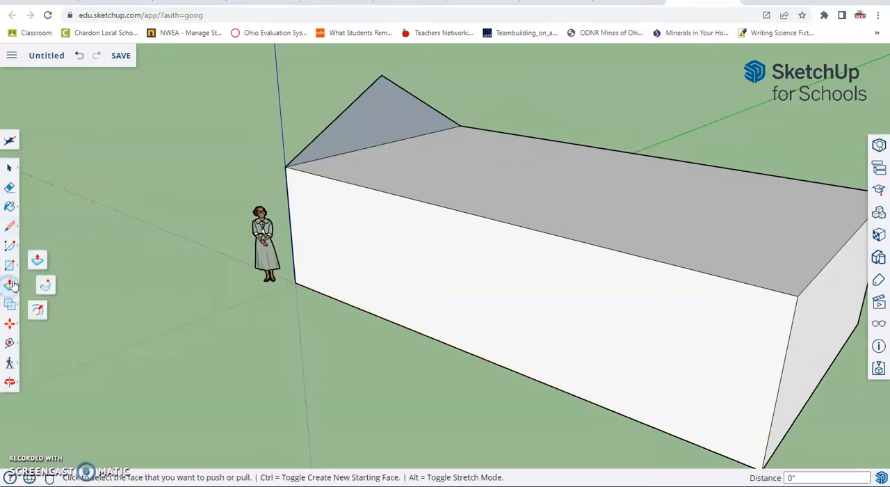
pyautogui.click(36, 264)
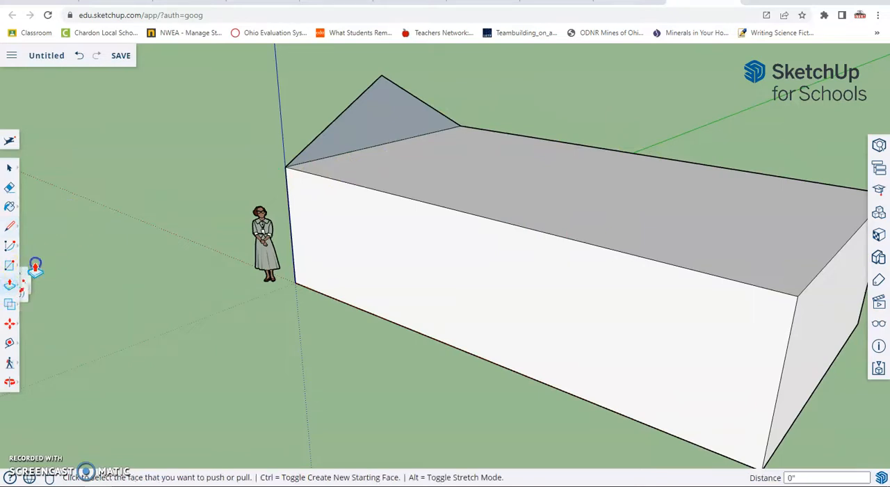
pyautogui.click(385, 126)
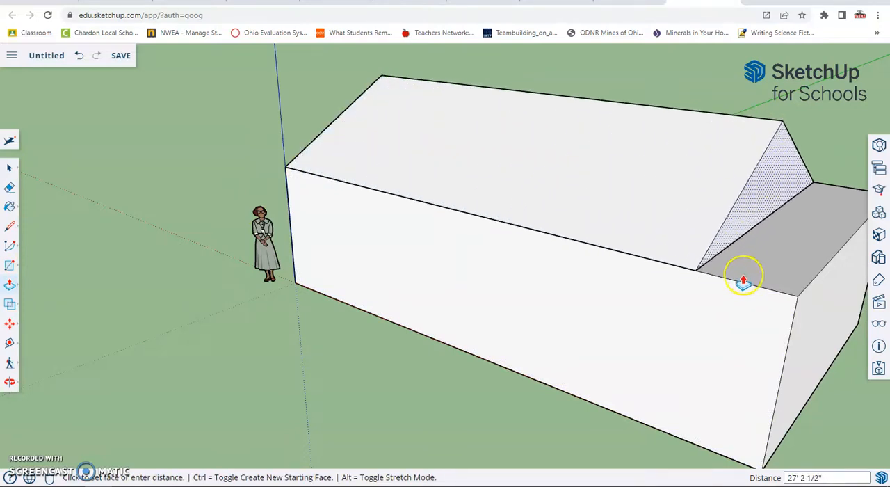
pyautogui.click(799, 301)
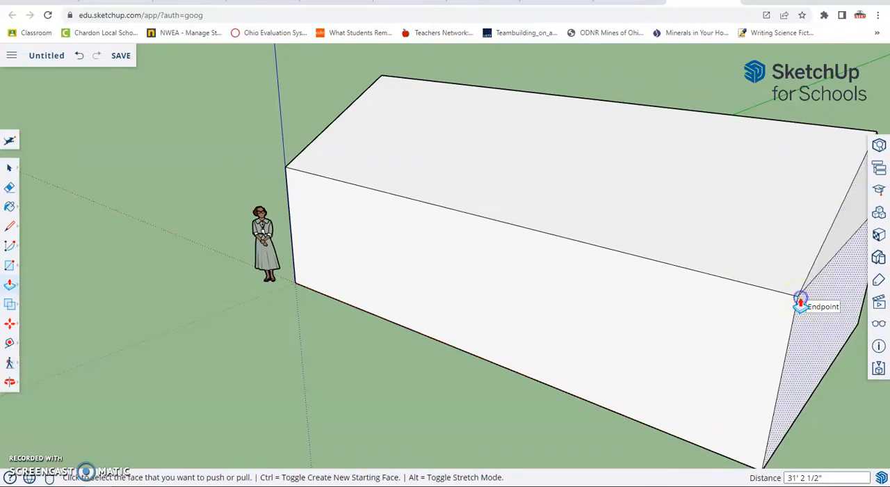
# Push the long side wall next to the figure inward by about 6 9/16" so the roof overhangs it.
pyautogui.moveTo(745, 286); pyautogui.dragTo(578, 206, button='middle')
pyautogui.moveTo(334, 174); pyautogui.dragTo(524, 129, button='middle')
pyautogui.press('p')
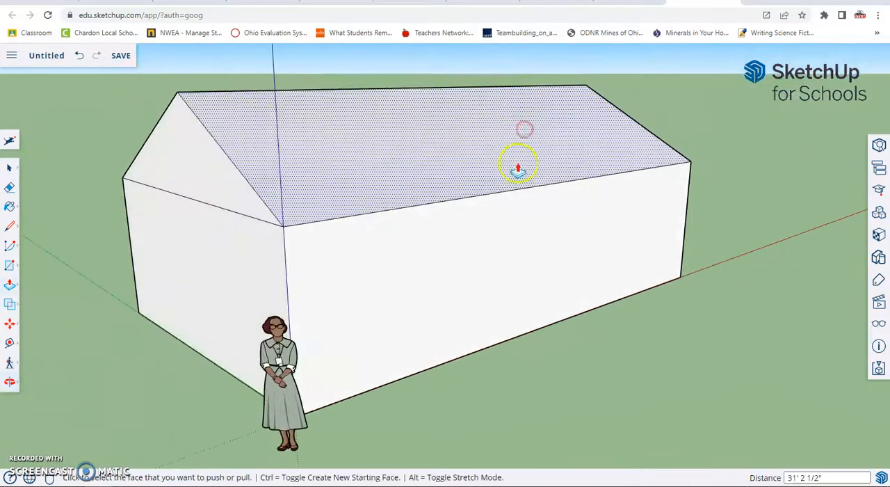
pyautogui.moveTo(614, 224); pyautogui.dragTo(476, 190, button='middle')
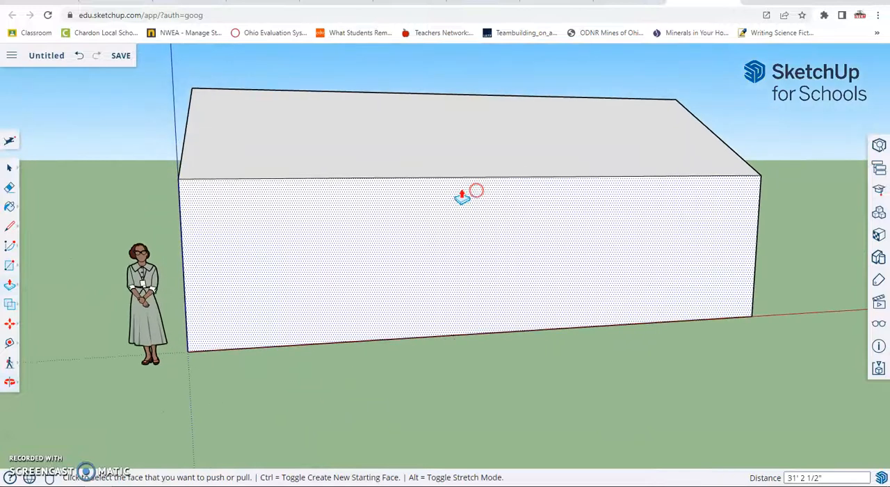
pyautogui.click(13, 283)
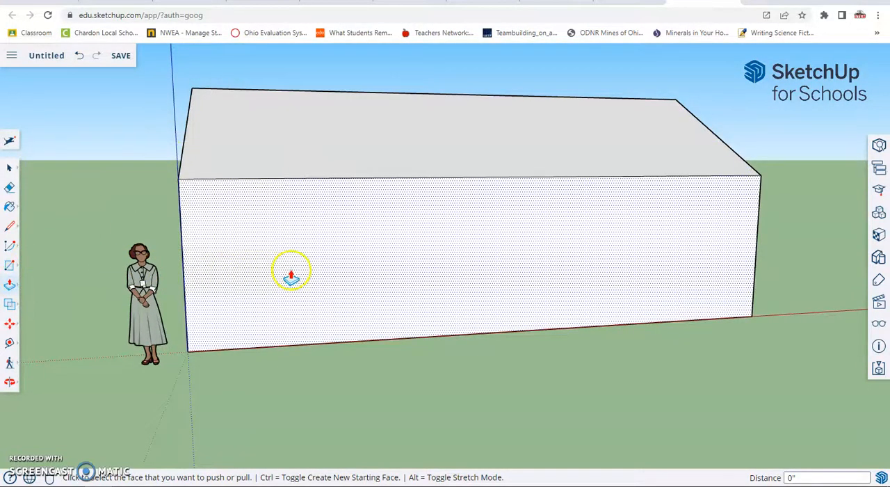
pyautogui.moveTo(291, 276); pyautogui.dragTo(486, 293, button='middle')
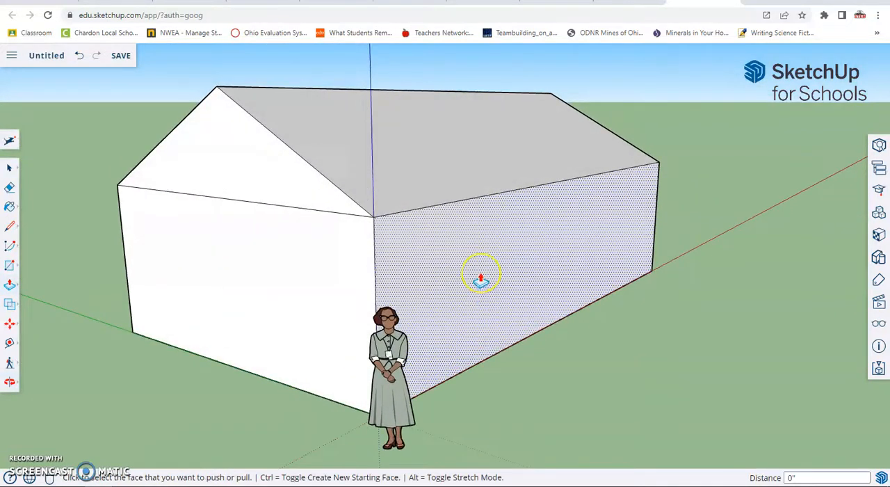
pyautogui.click(481, 277)
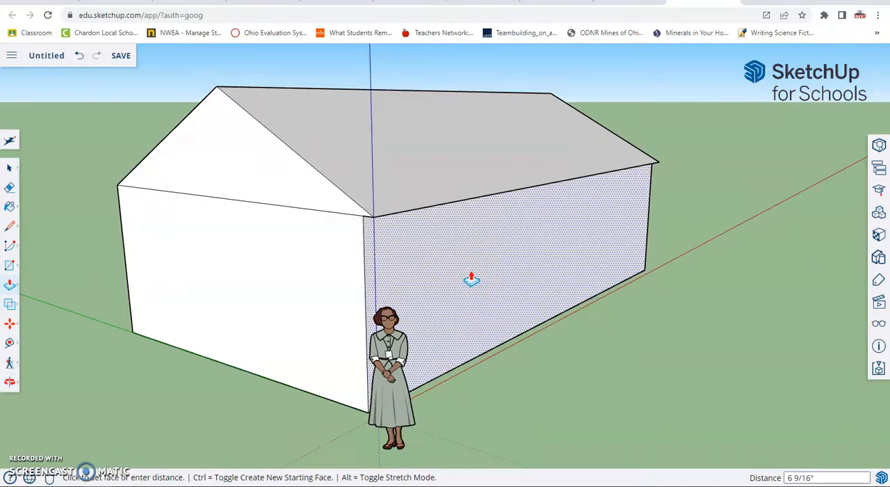
pyautogui.click(472, 279)
# Push the opposite long side wall inward by about 7 15/16" to create a matching roof overhang.
pyautogui.moveTo(334, 274); pyautogui.dragTo(485, 229, button='middle')
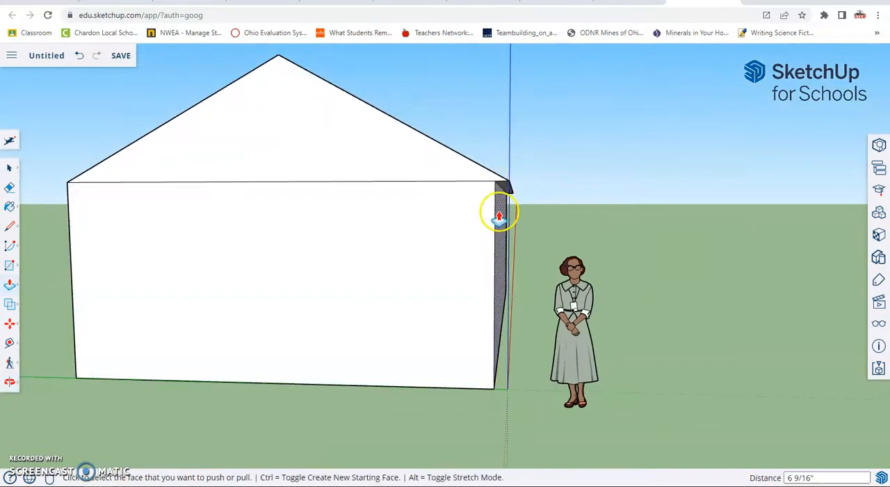
pyautogui.moveTo(104, 203); pyautogui.dragTo(658, 207, button='middle')
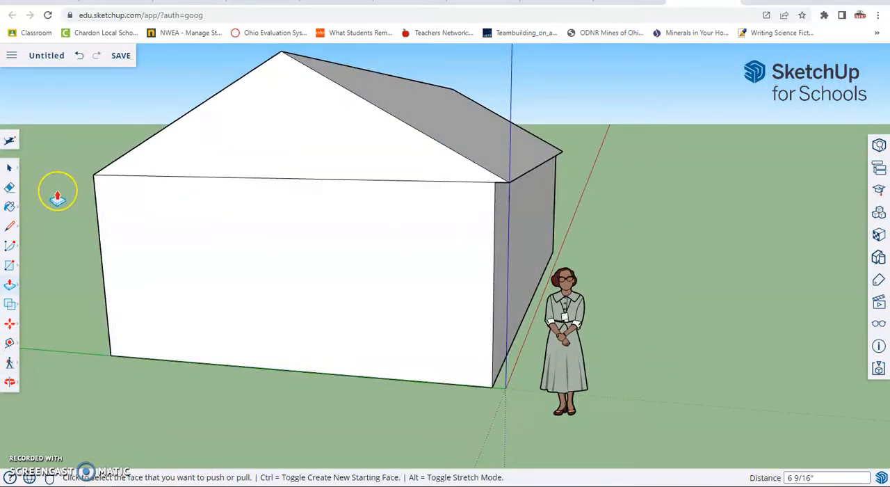
pyautogui.moveTo(57, 200); pyautogui.dragTo(441, 210, button='middle')
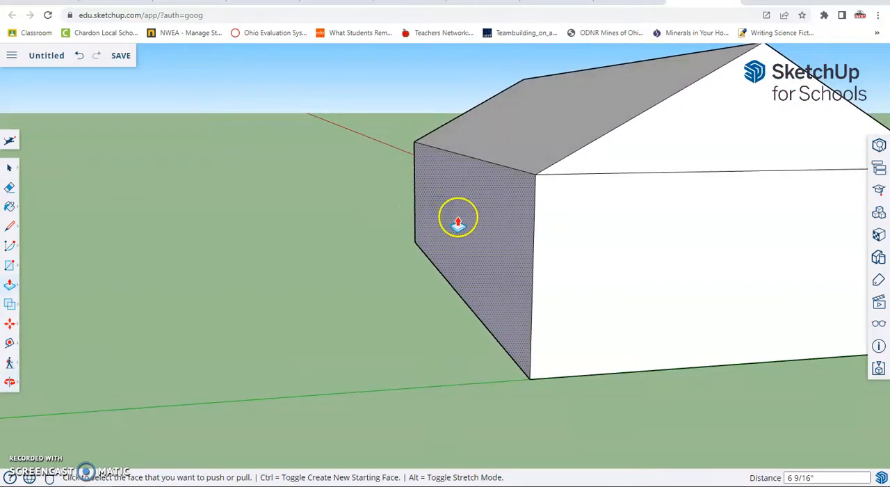
pyautogui.click(457, 220)
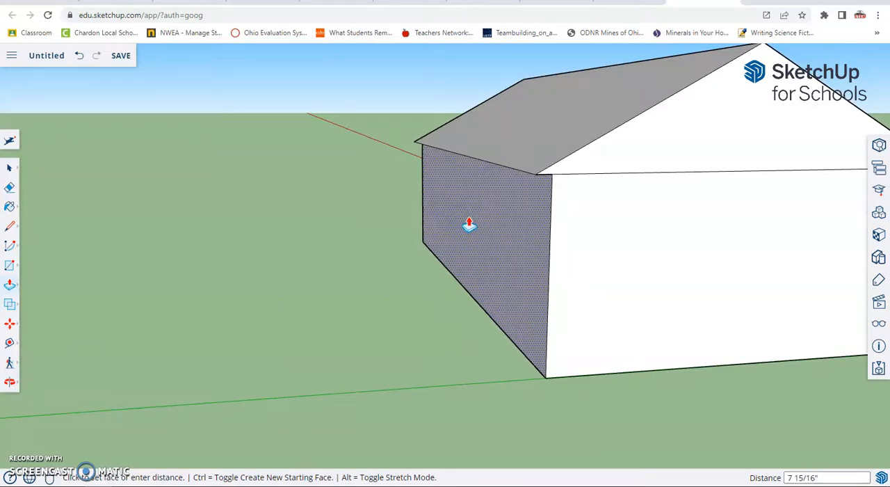
pyautogui.click(469, 224)
# Draw two lines on the front gable from the wall's upper corners to a point just below the peak, outlining the roof's thickness.
pyautogui.moveTo(631, 313); pyautogui.dragTo(479, 310, button='middle')
pyautogui.scroll(-3, 547, 294)
pyautogui.scroll(2, 577, 279)
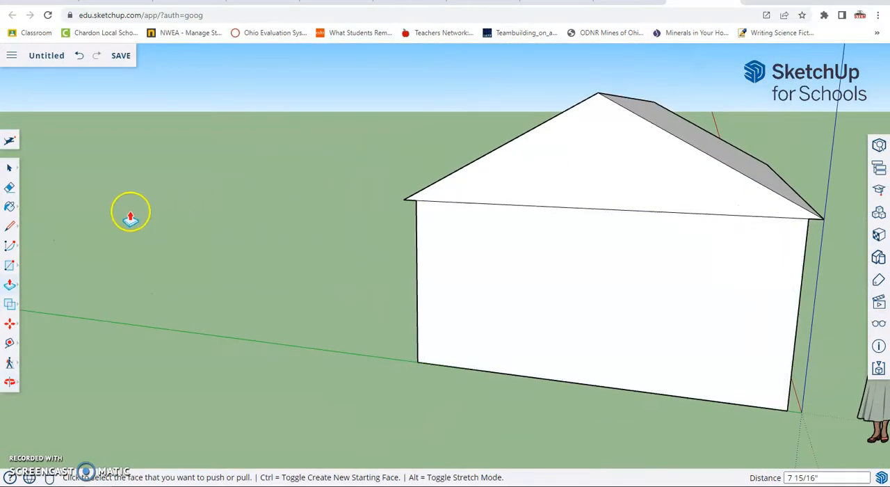
pyautogui.click(12, 226)
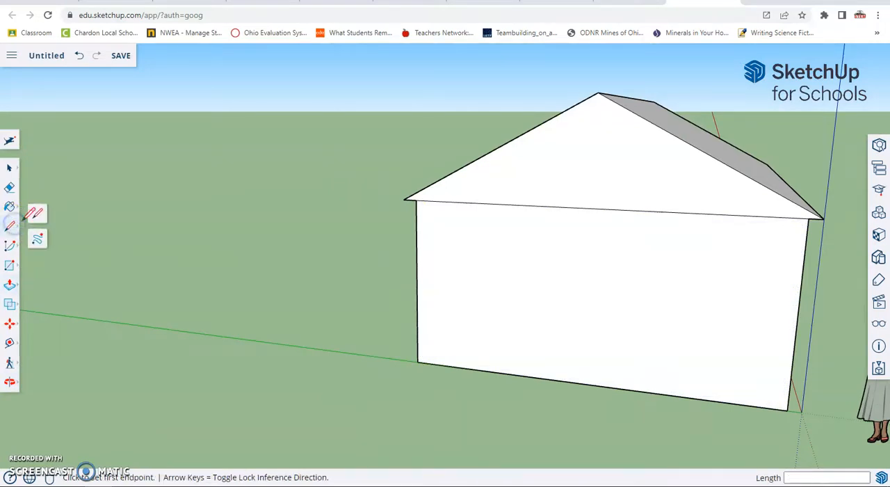
pyautogui.click(31, 219)
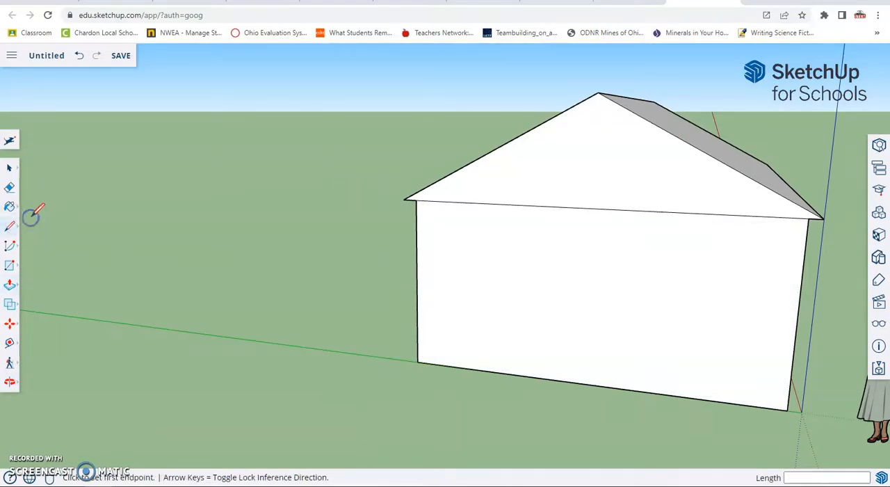
pyautogui.click(417, 199)
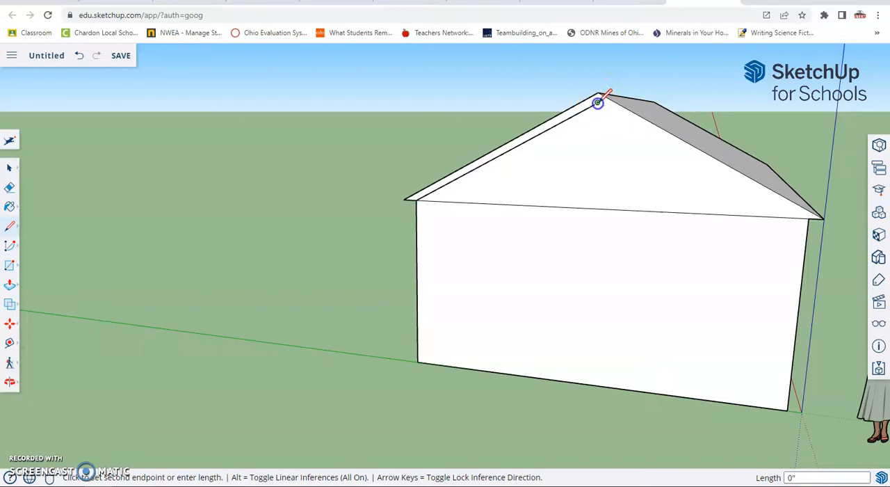
pyautogui.scroll(3, 599, 96)
pyautogui.click(597, 102)
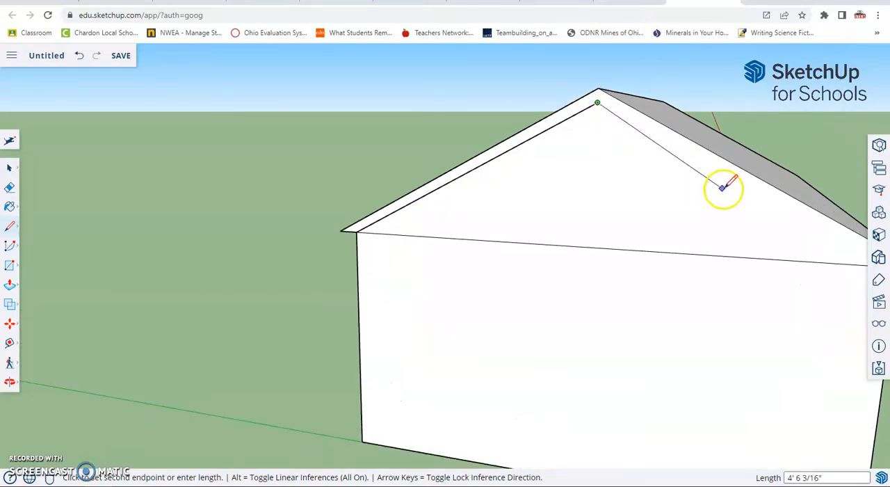
pyautogui.moveTo(785, 210)
pyautogui.mouseDown(button='middle')
pyautogui.moveTo(733, 206)
pyautogui.moveTo(642, 167)
pyautogui.mouseUp(button='middle')
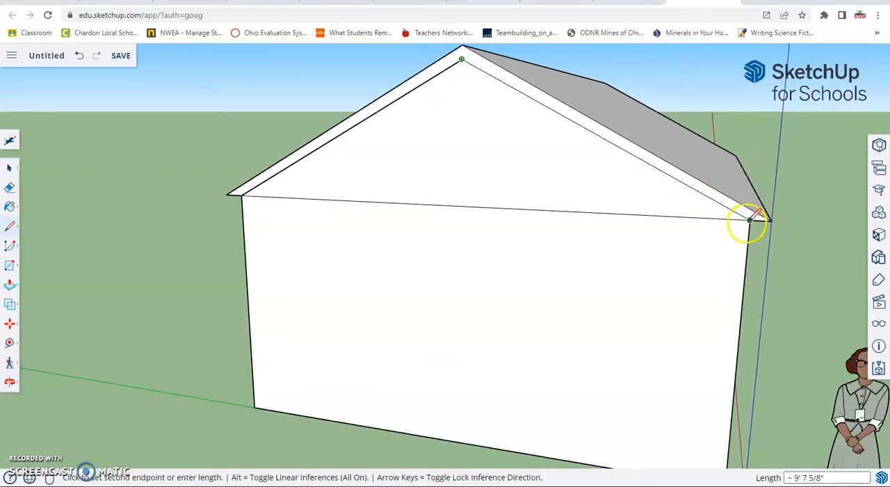
pyautogui.click(750, 220)
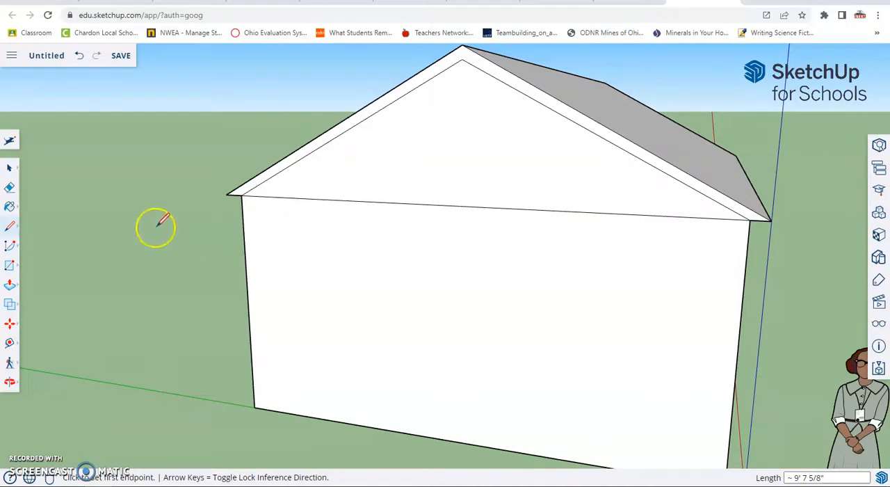
# Erase the horizontal line separating the front gable from the wall and push the merged face inward about 5 7/8" under the roof.
pyautogui.click(8, 189)
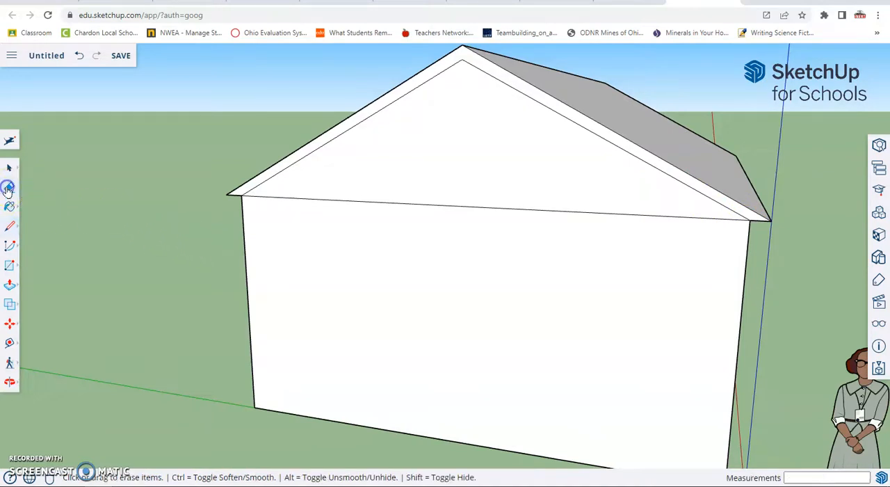
pyautogui.click(449, 202)
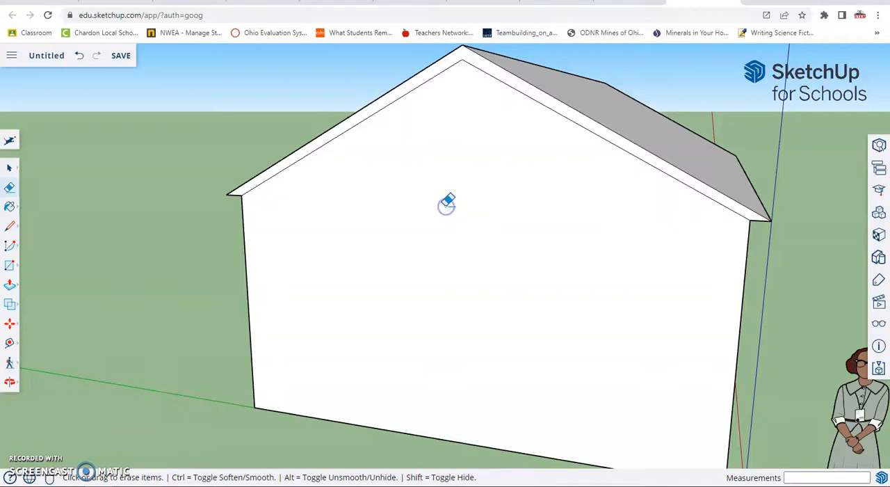
pyautogui.moveTo(411, 215)
pyautogui.mouseDown(button='middle')
pyautogui.moveTo(505, 227)
pyautogui.moveTo(257, 220)
pyautogui.mouseUp(button='middle')
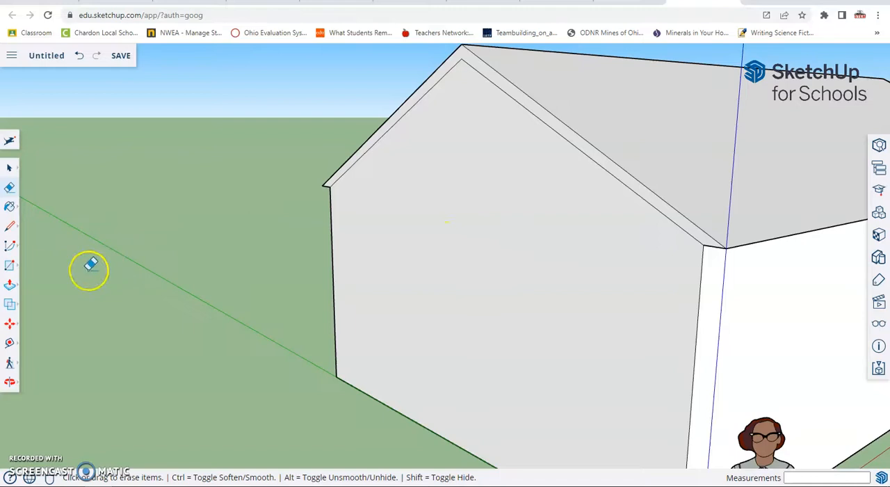
pyautogui.click(10, 284)
pyautogui.click(34, 263)
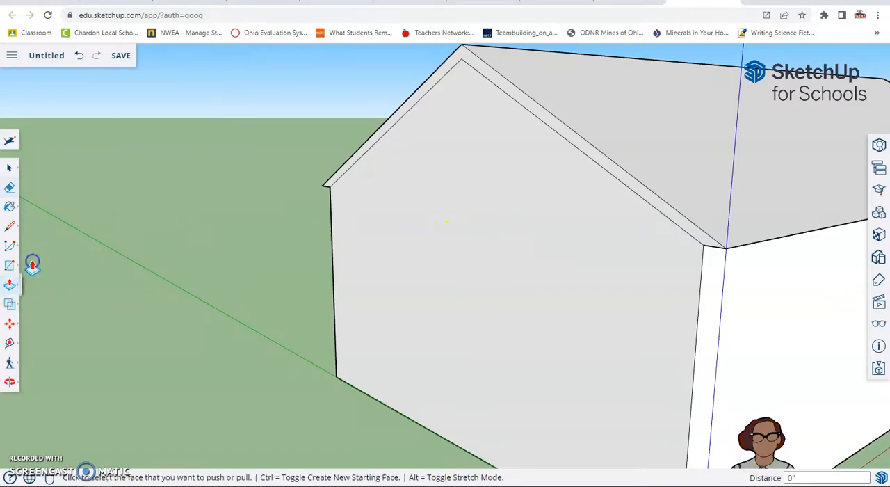
pyautogui.click(491, 285)
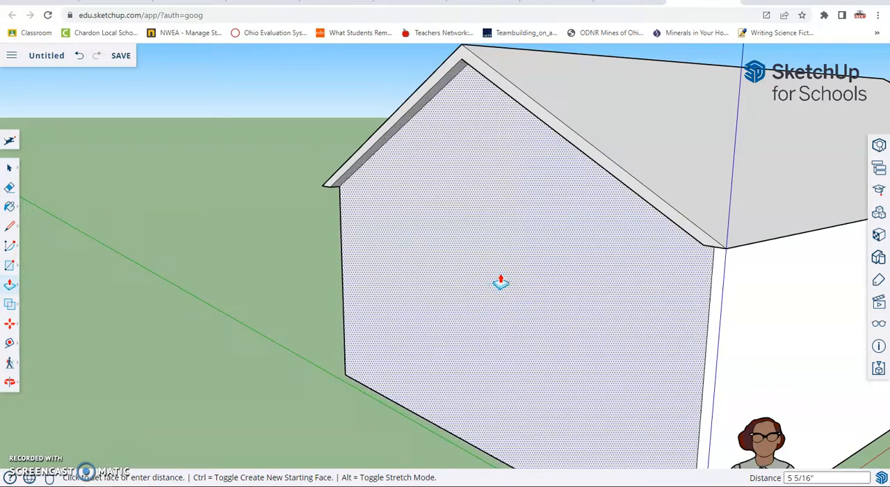
pyautogui.click(503, 279)
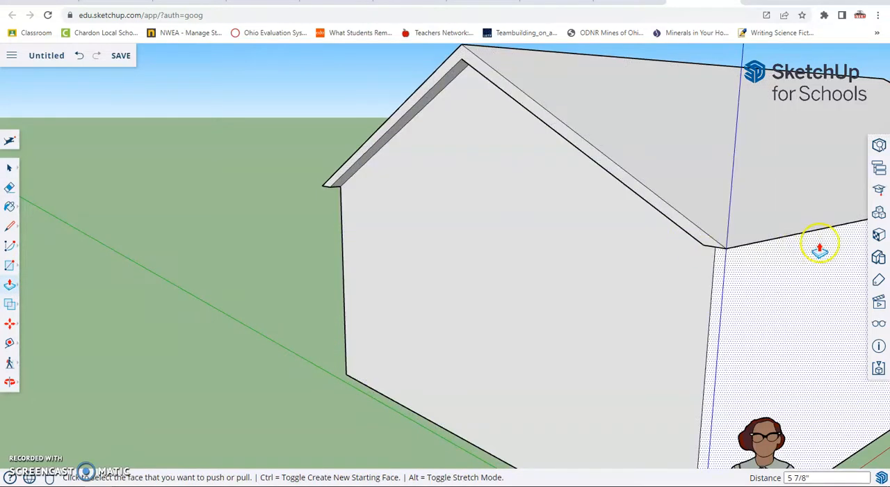
# Draw two lines on the rear gable from the wall's upper corners to a point just below the peak, outlining the roof's thickness.
pyautogui.moveTo(819, 238); pyautogui.dragTo(278, 216, button='middle')
pyautogui.scroll(4, 498, 231)
pyautogui.scroll(-2, 473, 167)
pyautogui.moveTo(403, 105); pyautogui.dragTo(298, 163, button='middle')
pyautogui.click(10, 226)
pyautogui.scroll(2, 292, 162)
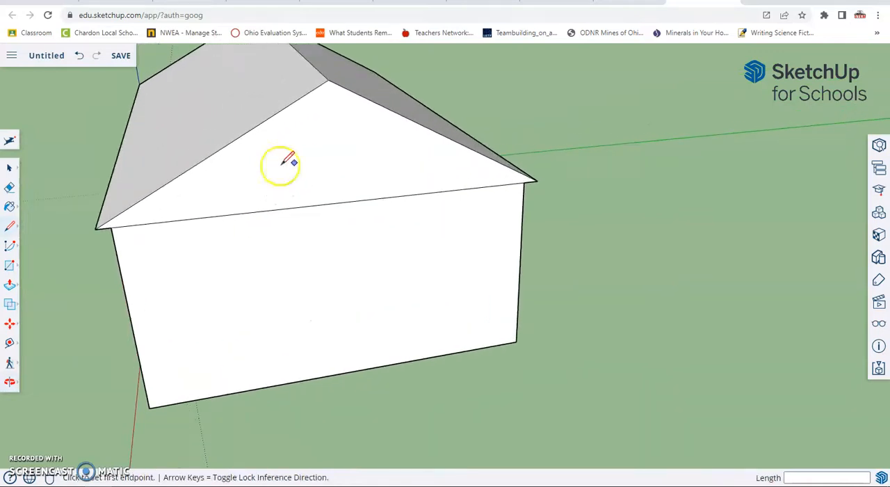
pyautogui.click(110, 228)
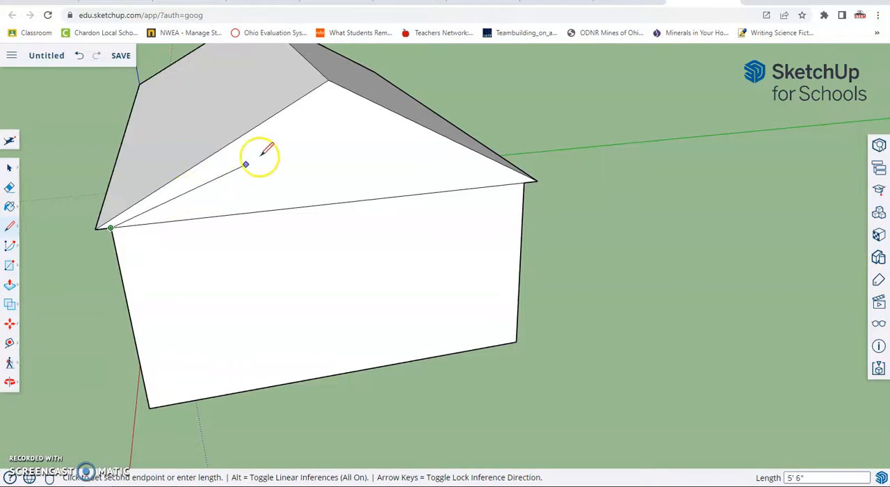
pyautogui.click(328, 80)
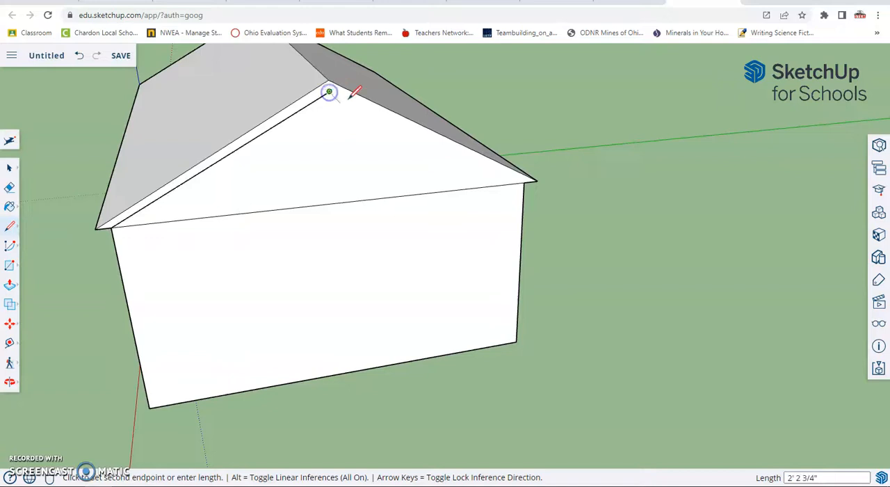
pyautogui.click(524, 182)
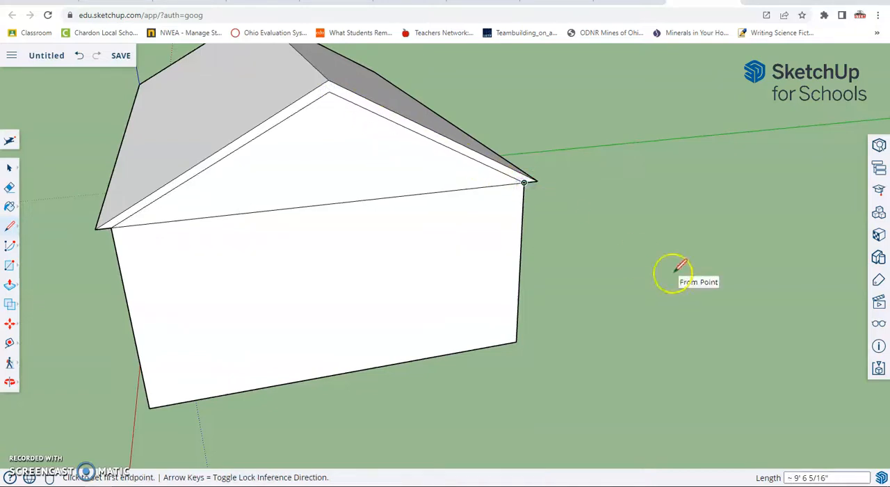
# Erase the horizontal line across the rear gable wall and push the merged face inward about 6 15/16" to form the overhang.
pyautogui.click(10, 189)
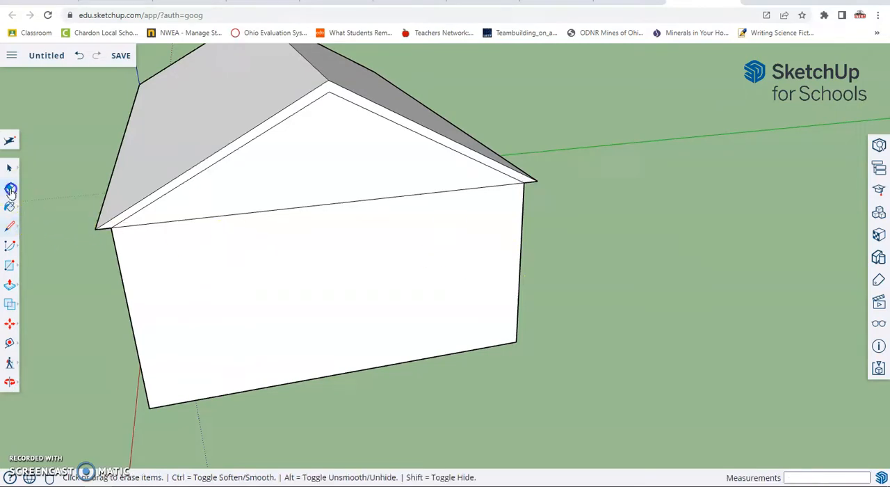
pyautogui.click(273, 206)
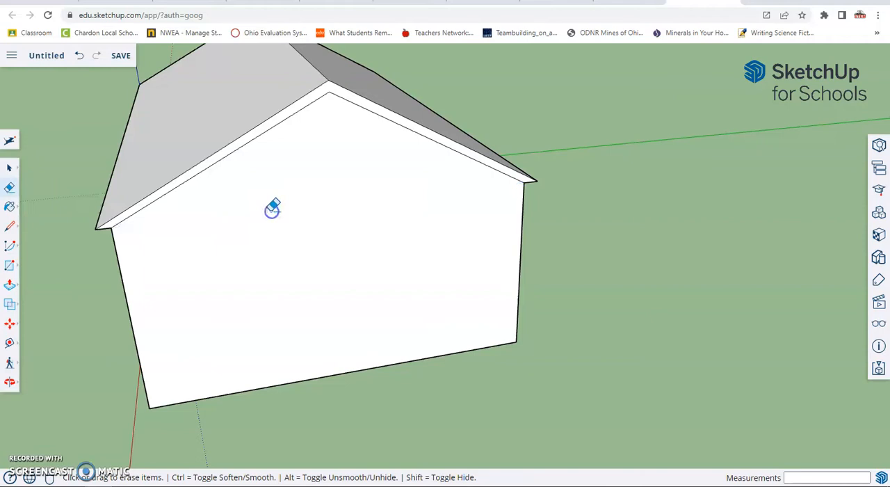
pyautogui.click(10, 284)
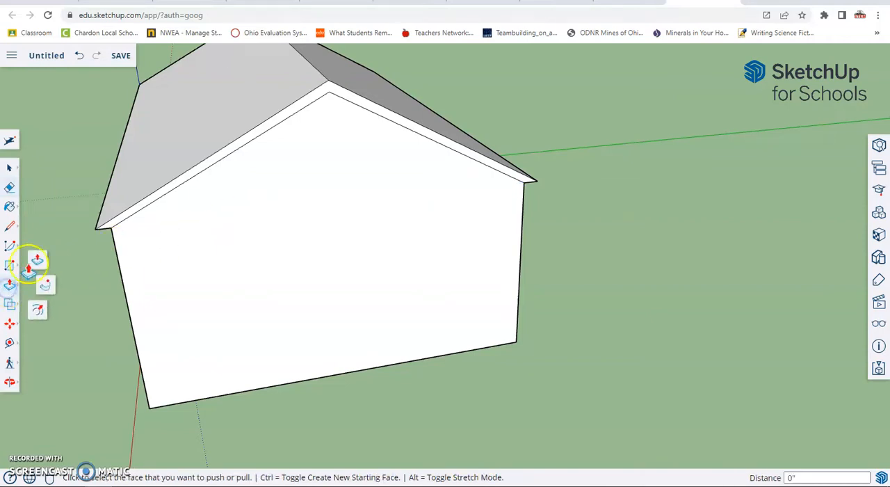
pyautogui.click(232, 273)
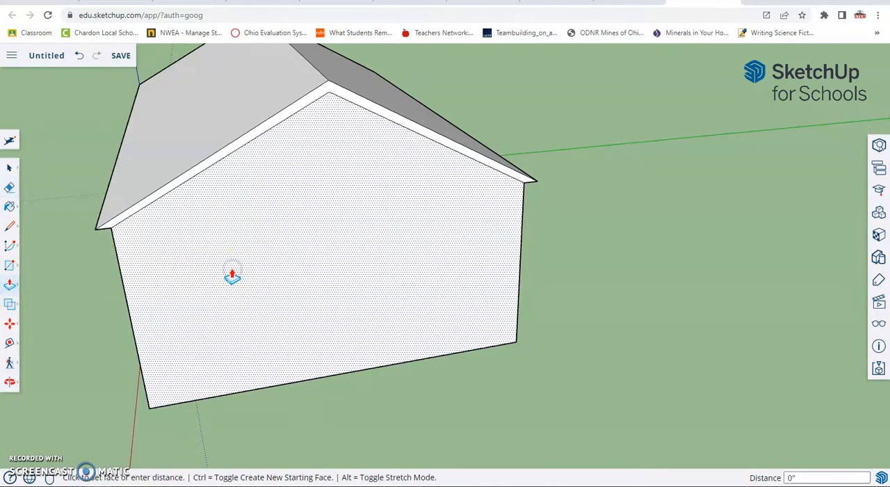
pyautogui.click(231, 268)
pyautogui.moveTo(231, 268); pyautogui.dragTo(390, 224, button='middle')
pyautogui.moveTo(832, 309); pyautogui.dragTo(727, 271, button='middle')
pyautogui.scroll(-5, 606, 249)
pyautogui.scroll(2, 588, 247)
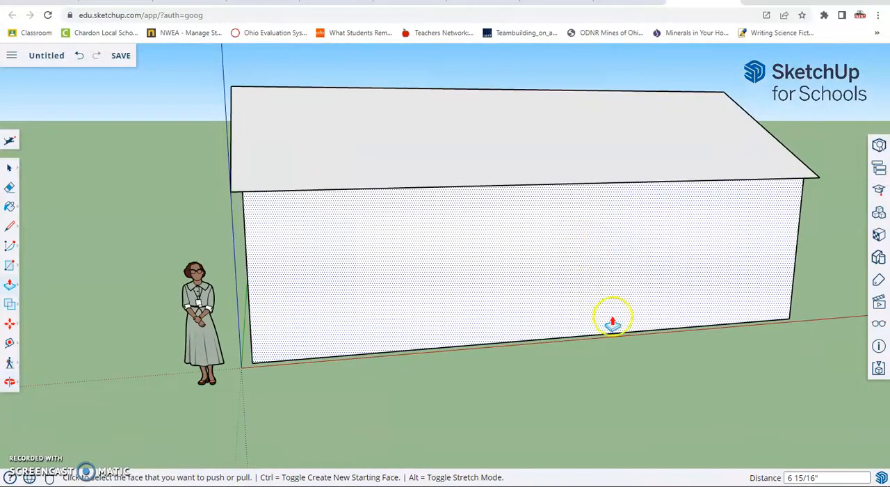